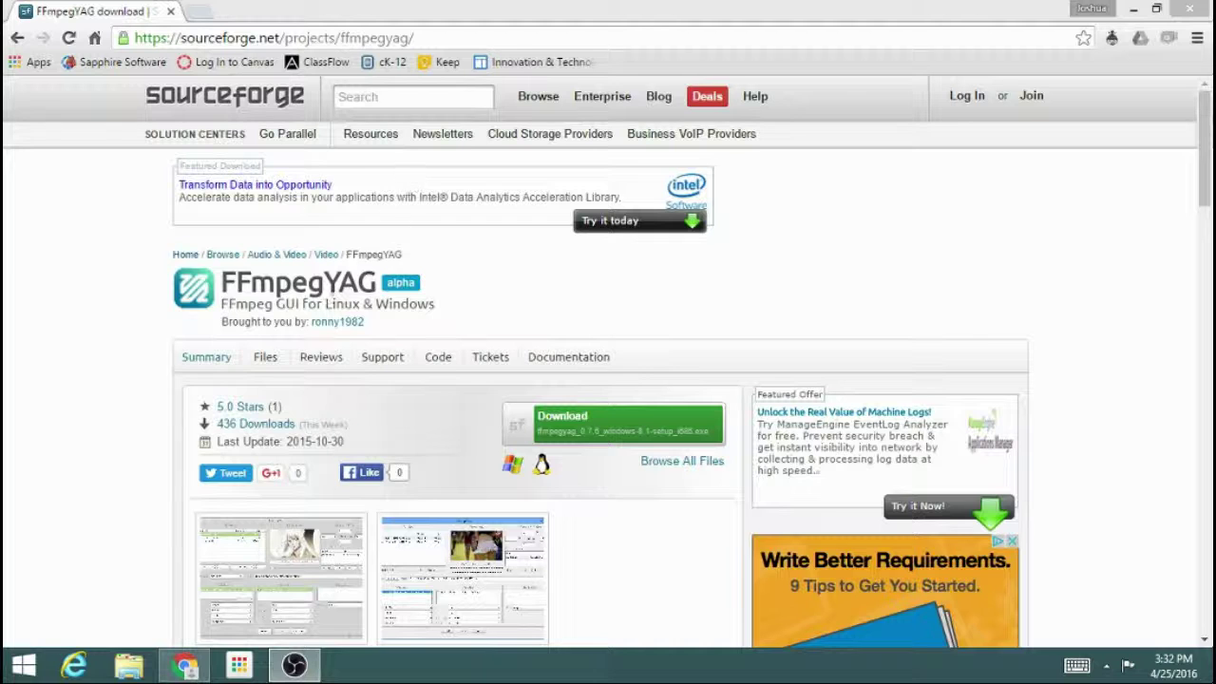
# Download ffmpegyag_0.7.6_windows-8.1-portable_i686.zip from the project's Files list on SourceForge.
pyautogui.click(265, 363)
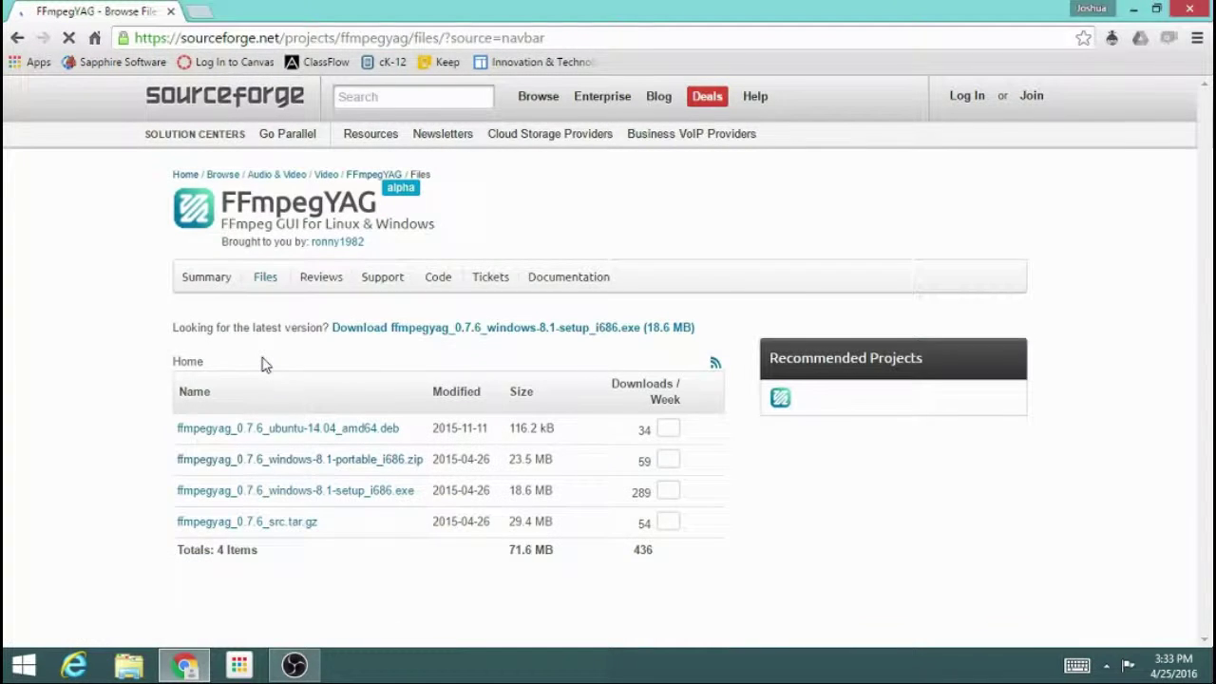
pyautogui.scroll(-2, 339, 504)
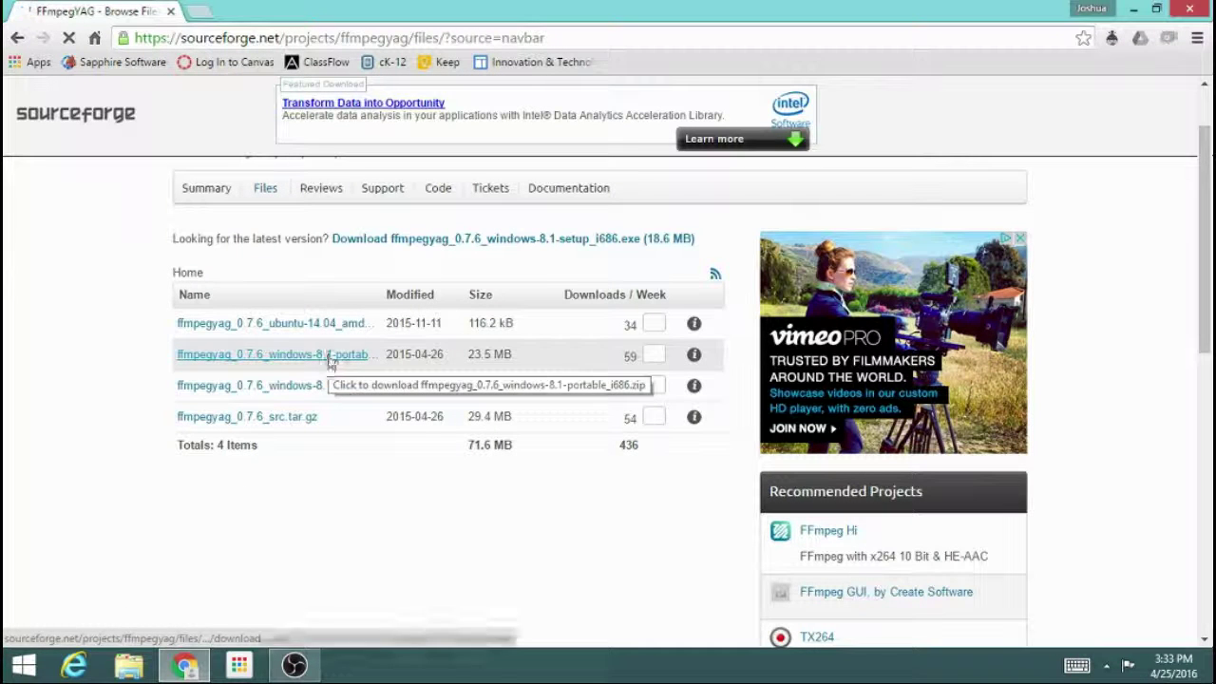
pyautogui.click(329, 360)
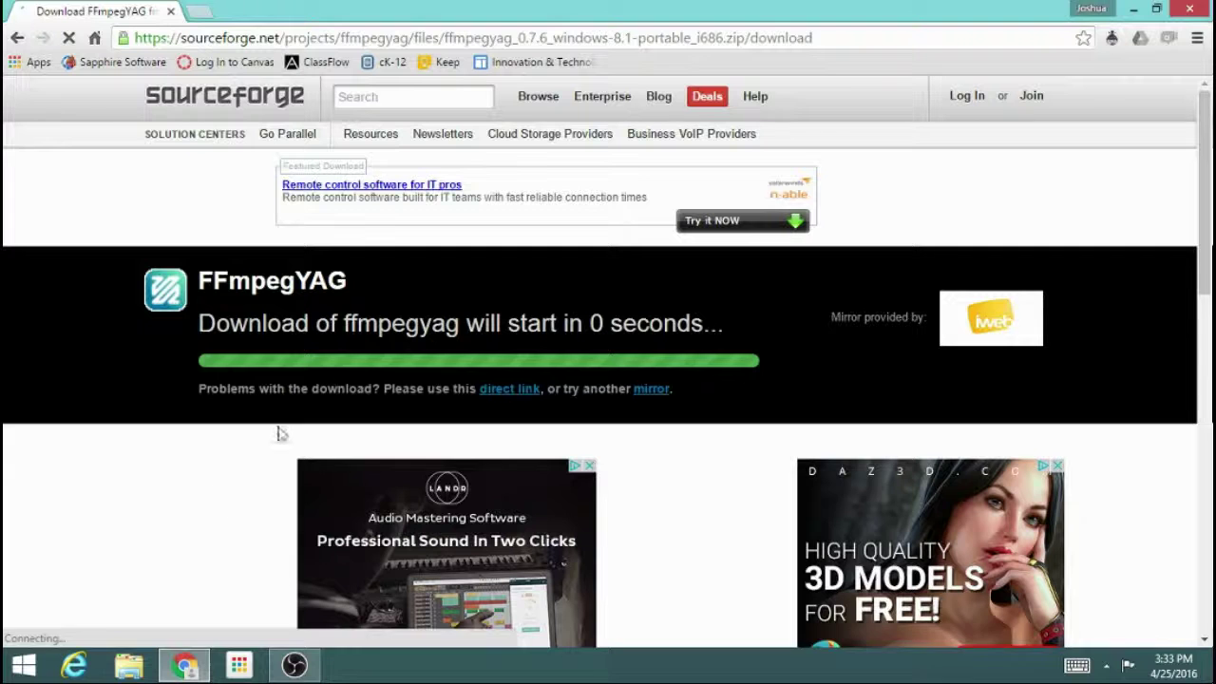
# Browse to the X: drive and check the downloaded ffmpegyag zip without extracting it.
pyautogui.click(131, 668)
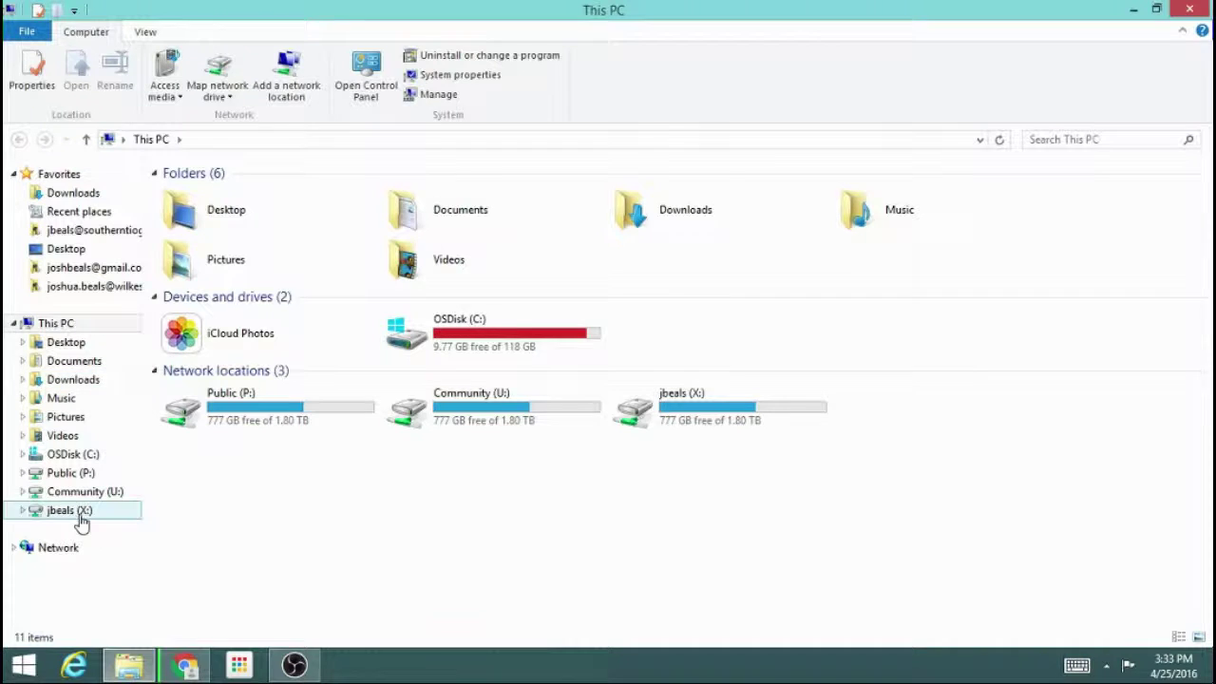
pyautogui.click(80, 514)
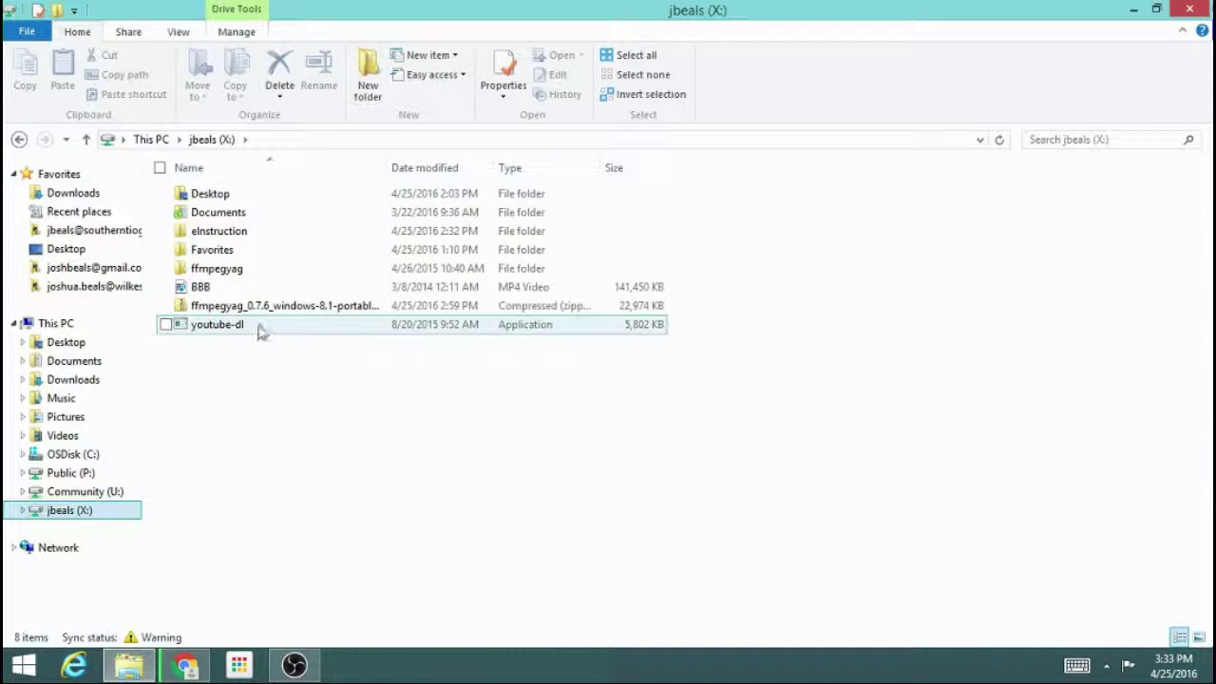
pyautogui.doubleClick(248, 311)
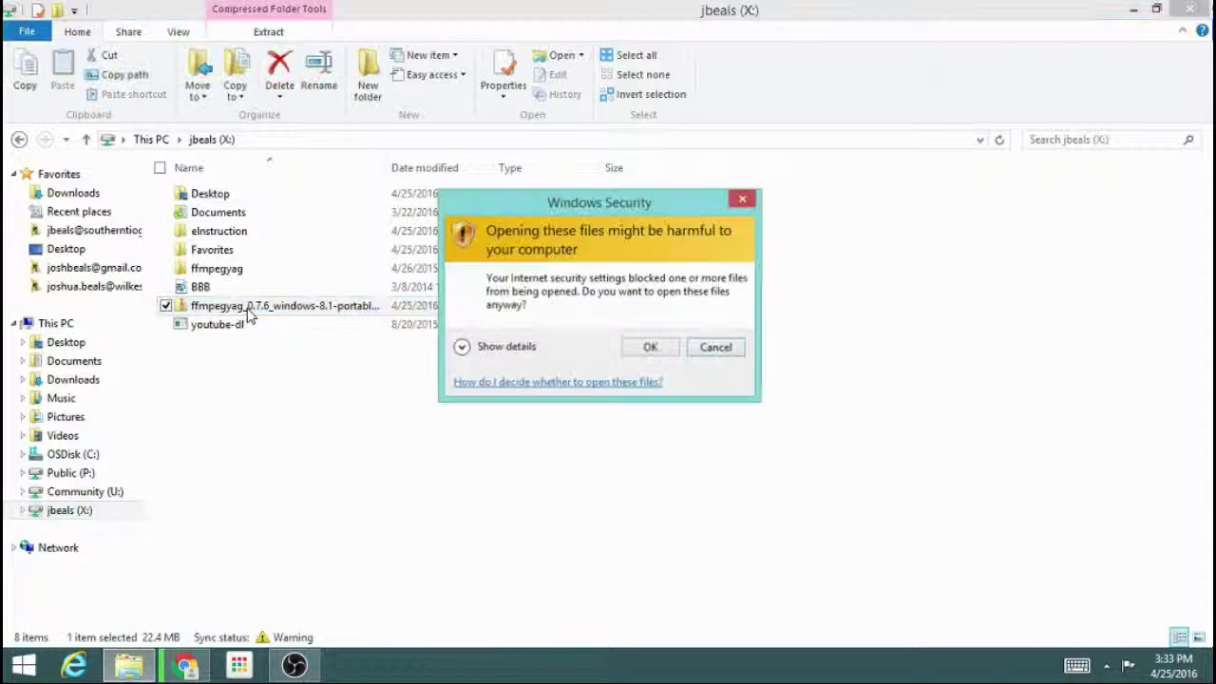
pyautogui.click(654, 350)
pyautogui.hotkey('shift', 'F10')
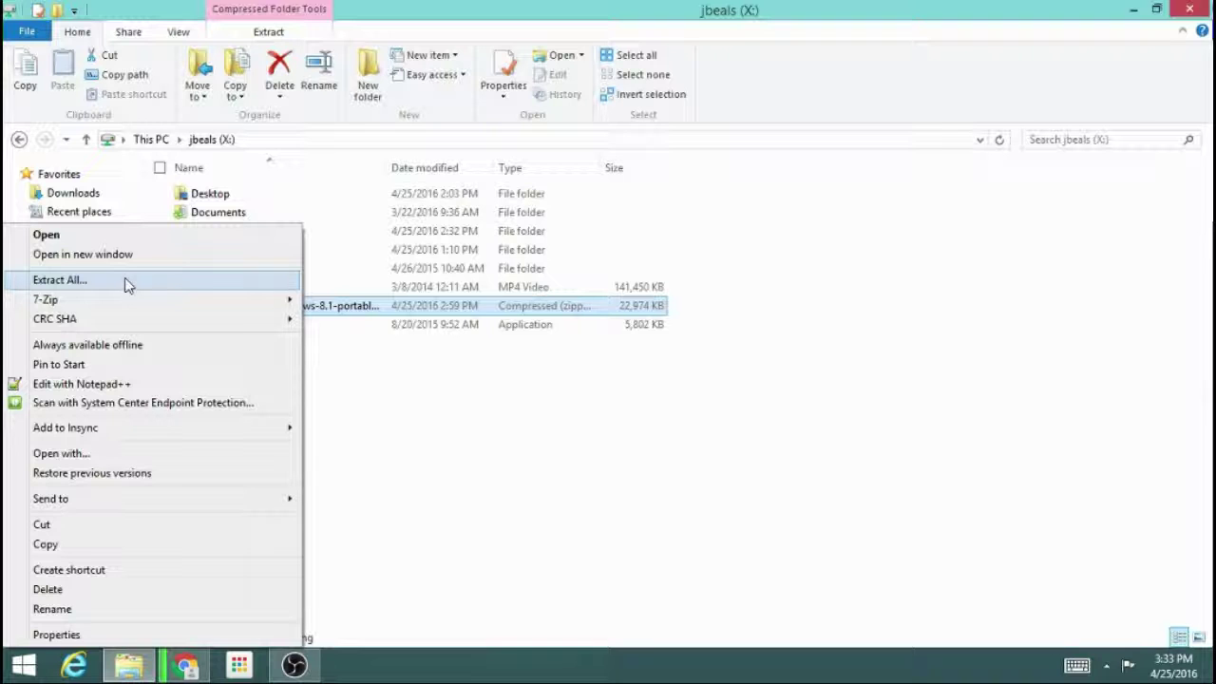
pyautogui.click(513, 428)
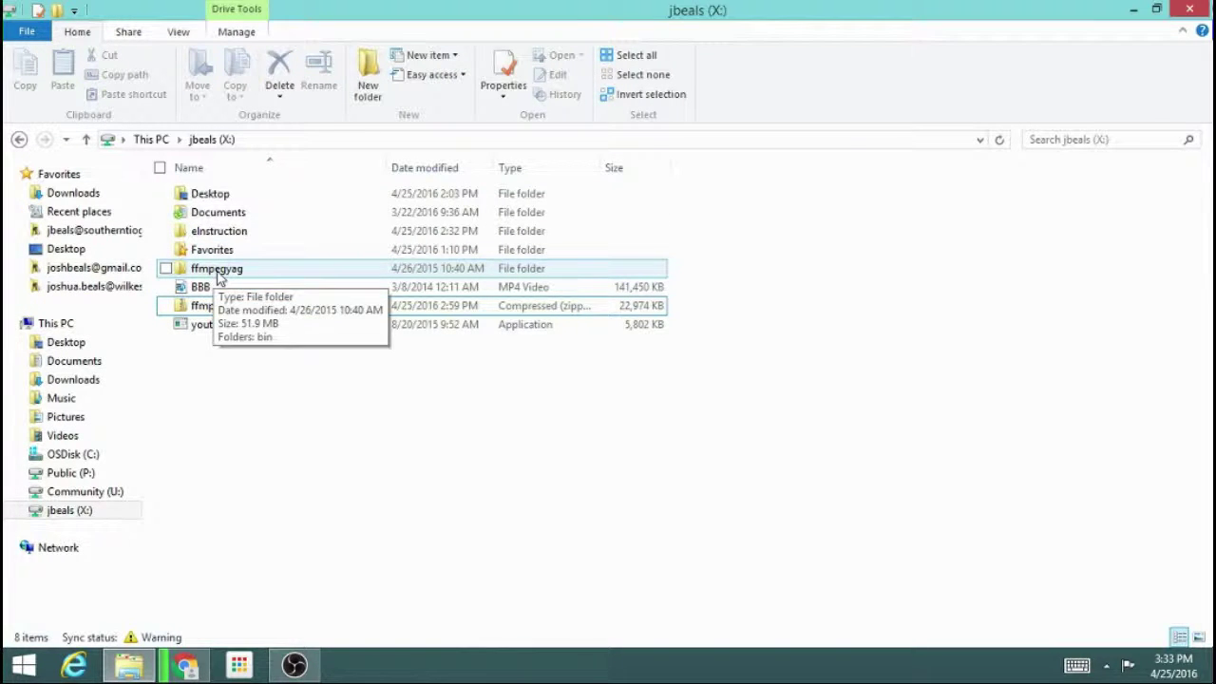
# Open the ffmpegyag\bin folder on the X: drive.
pyautogui.click(220, 275)
pyautogui.doubleClick(218, 274)
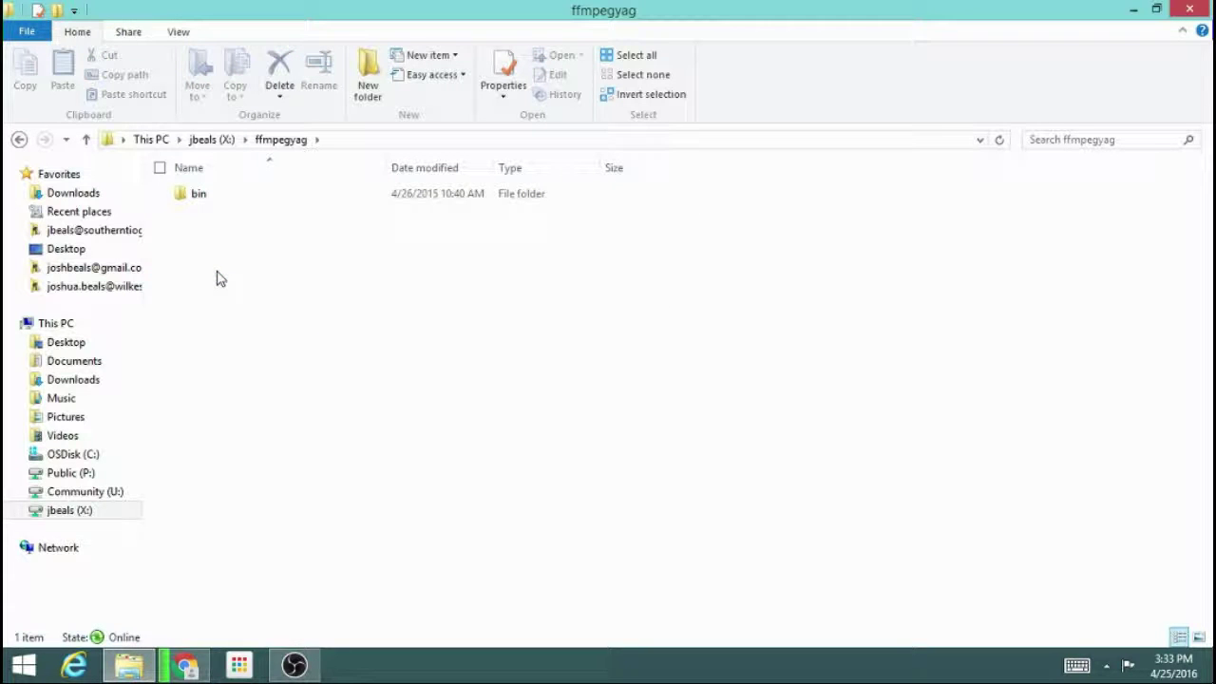
pyautogui.doubleClick(192, 196)
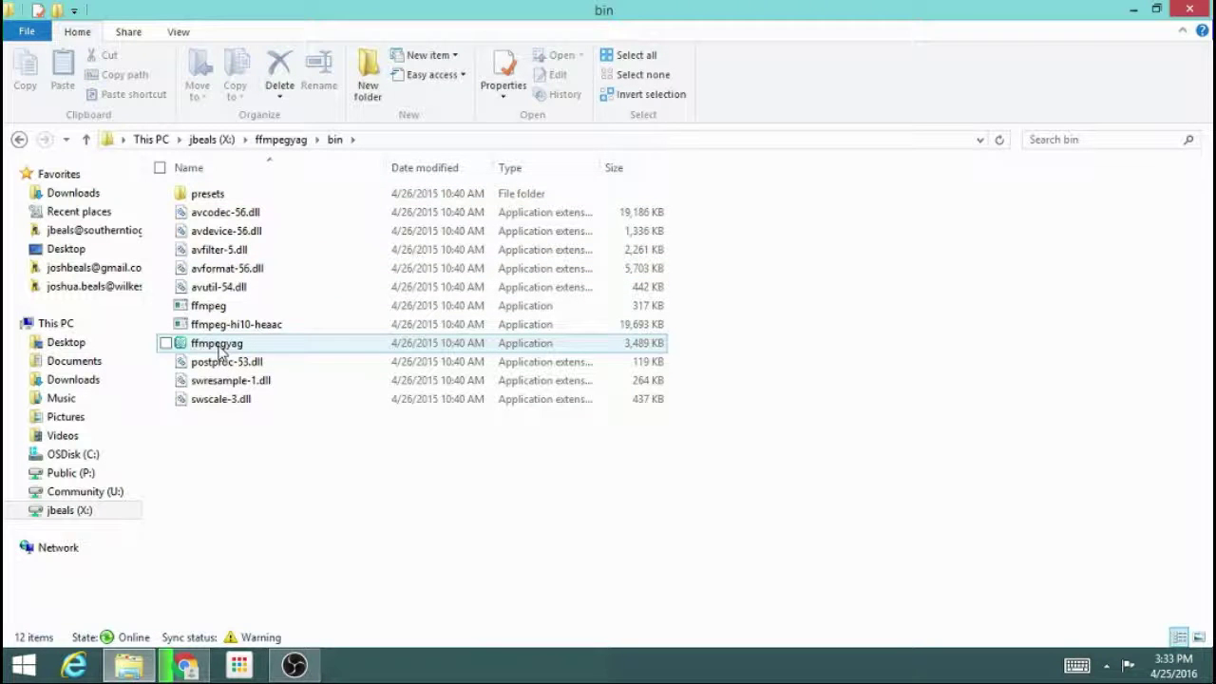
# Run ffmpegyag from the bin folder past the security warning, with ffmpeg.exe as video converter.
pyautogui.doubleClick(219, 348)
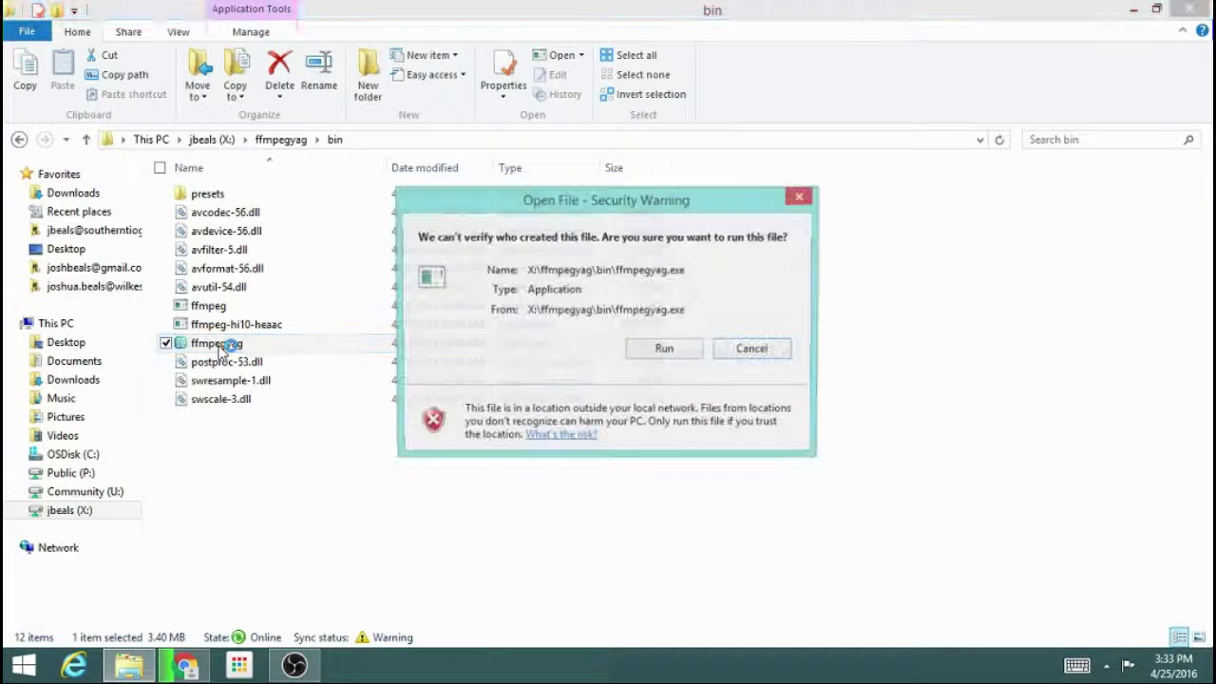
pyautogui.click(663, 350)
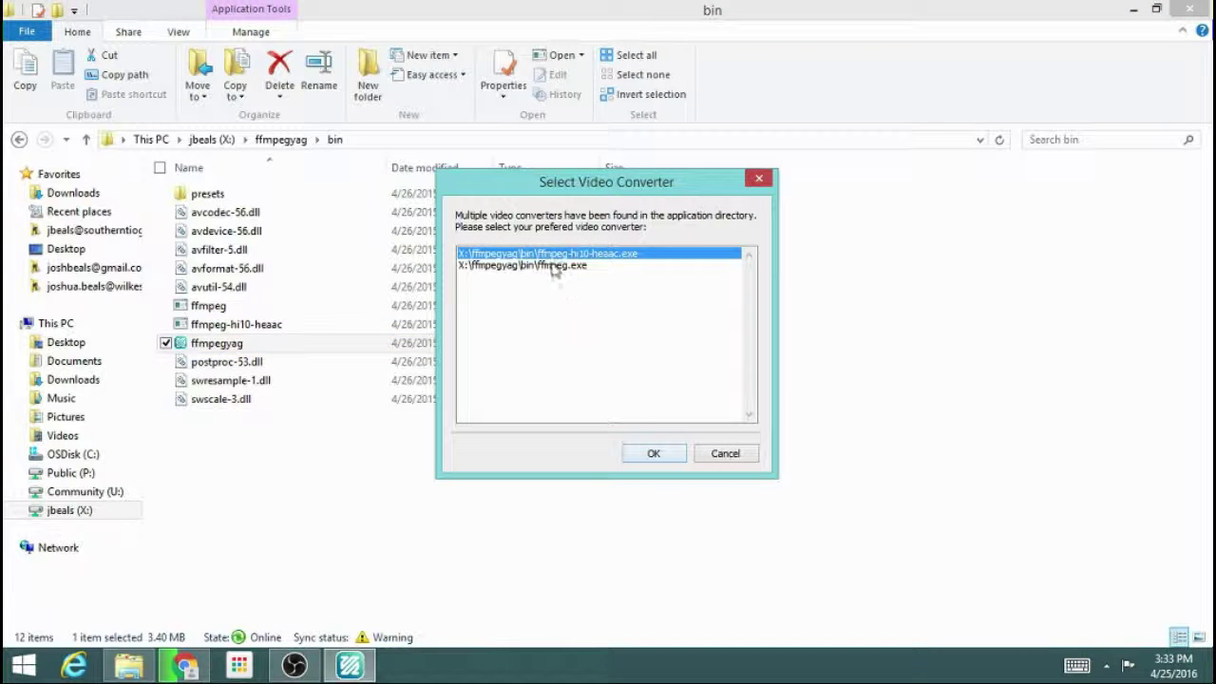
pyautogui.click(556, 267)
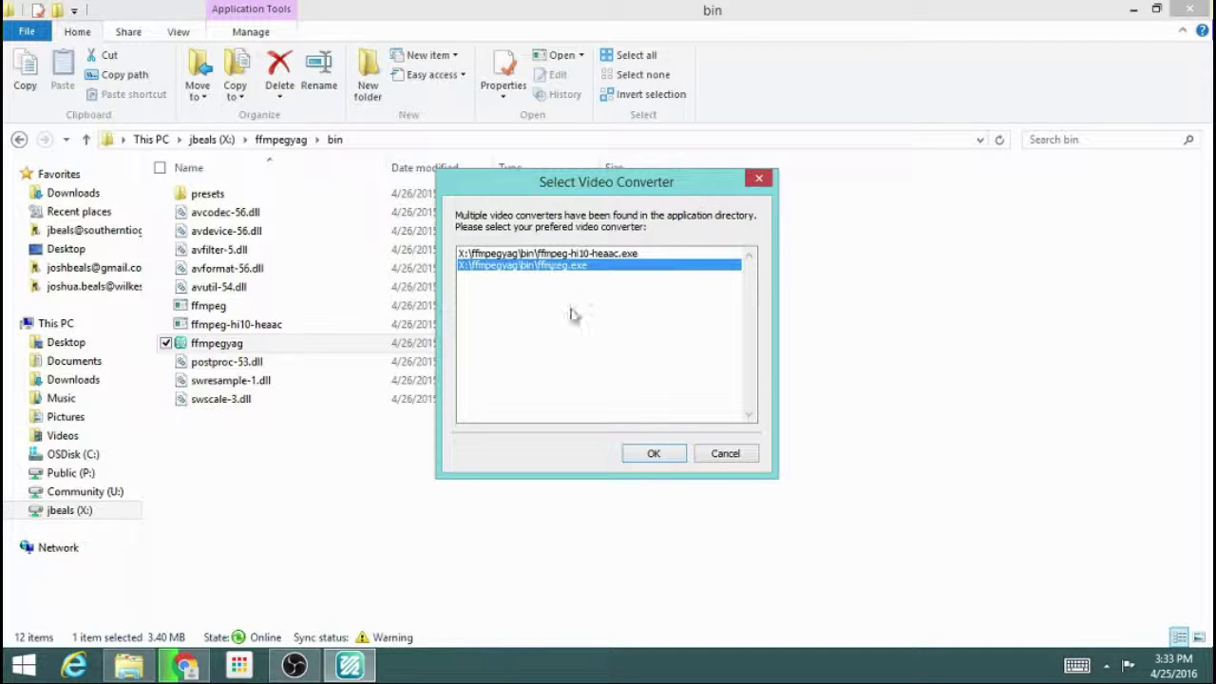
pyautogui.click(654, 455)
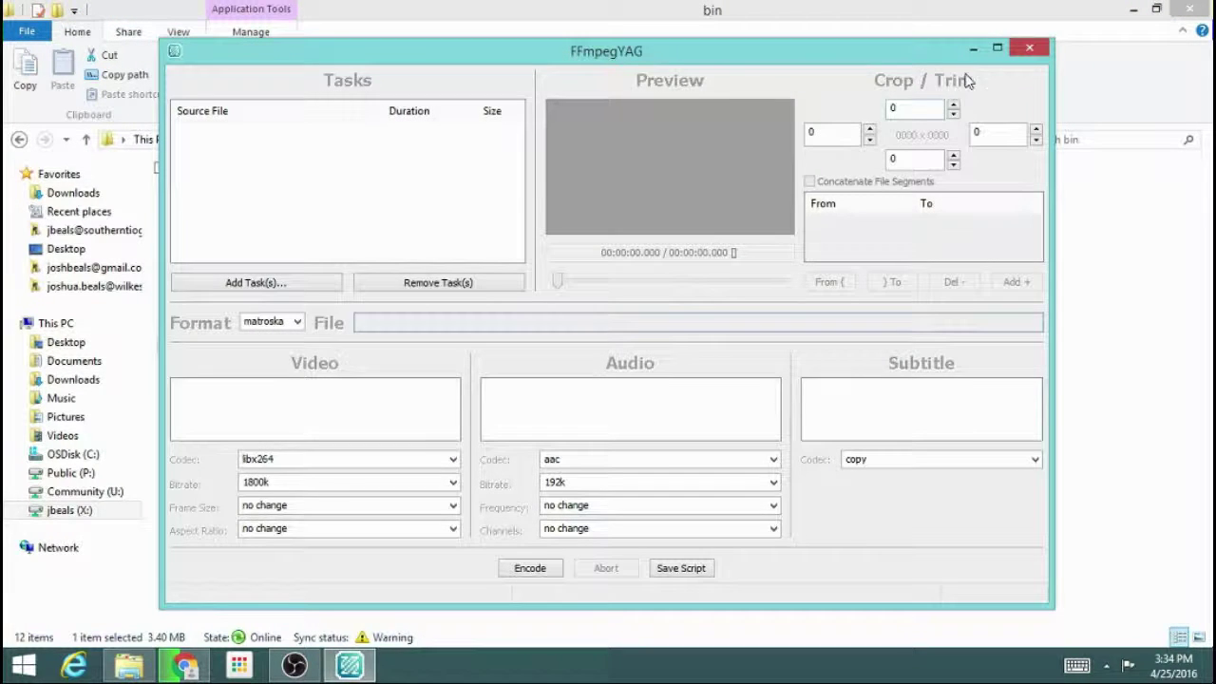
# Maximize FFmpegYAG and add X:\BBB.mp4 as a conversion task.
pyautogui.click(997, 48)
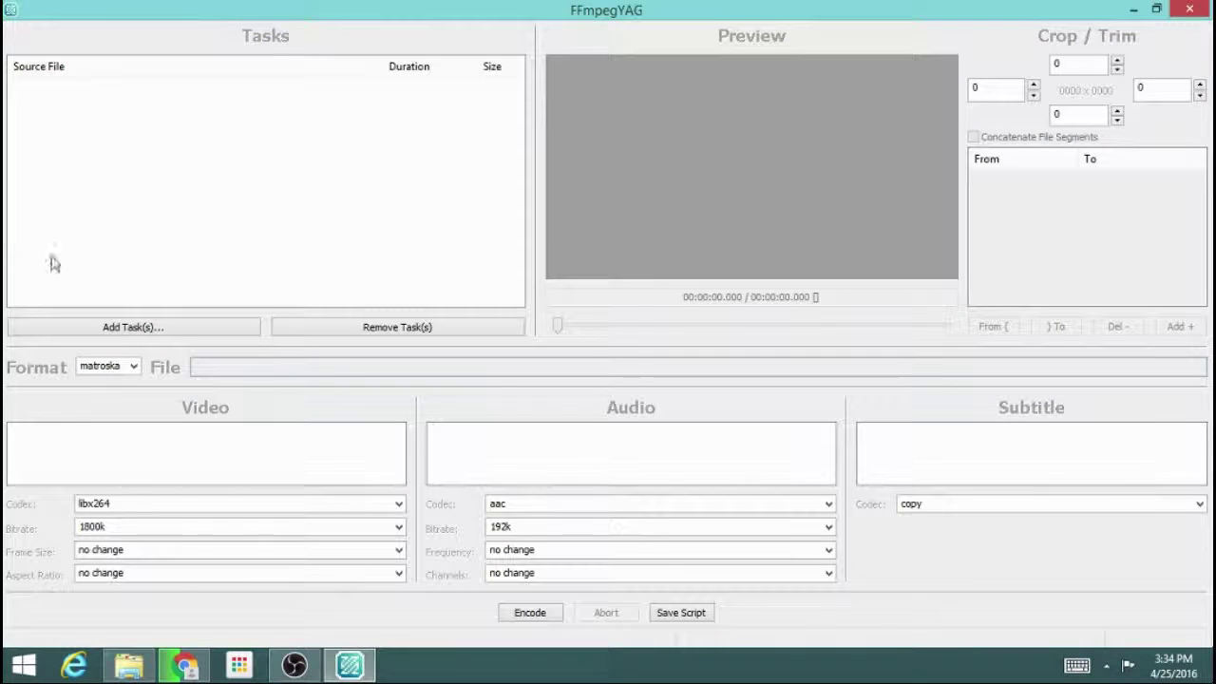
pyautogui.click(133, 327)
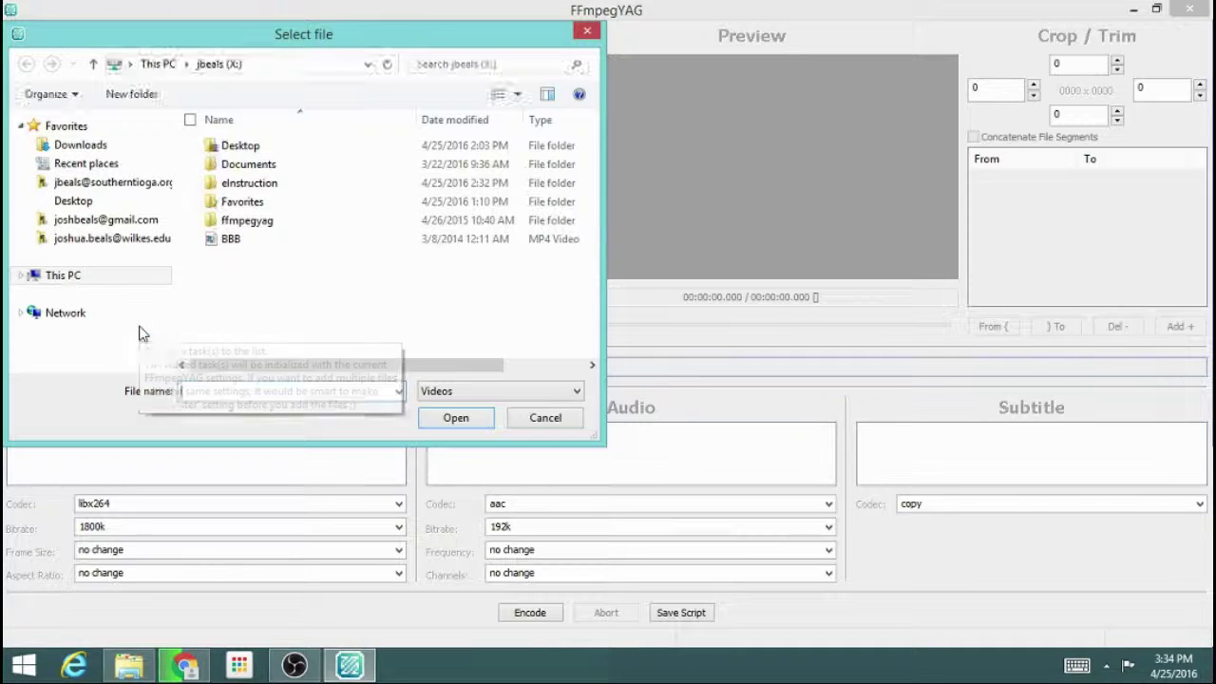
pyautogui.click(233, 241)
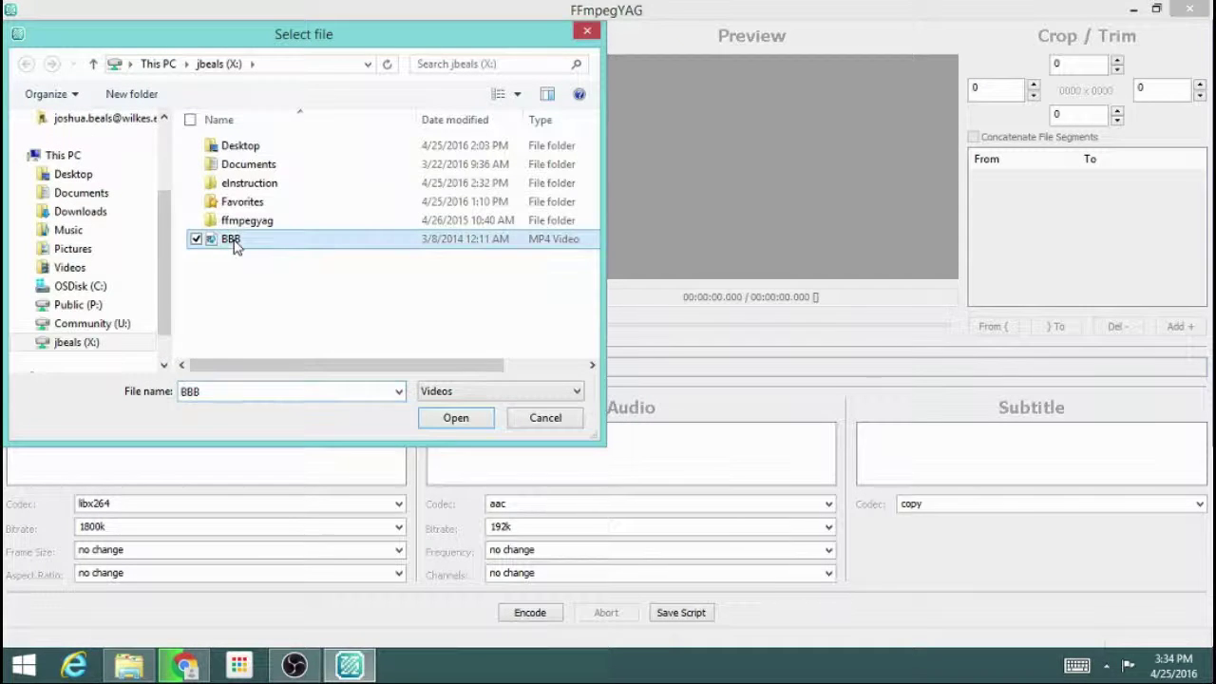
pyautogui.click(455, 417)
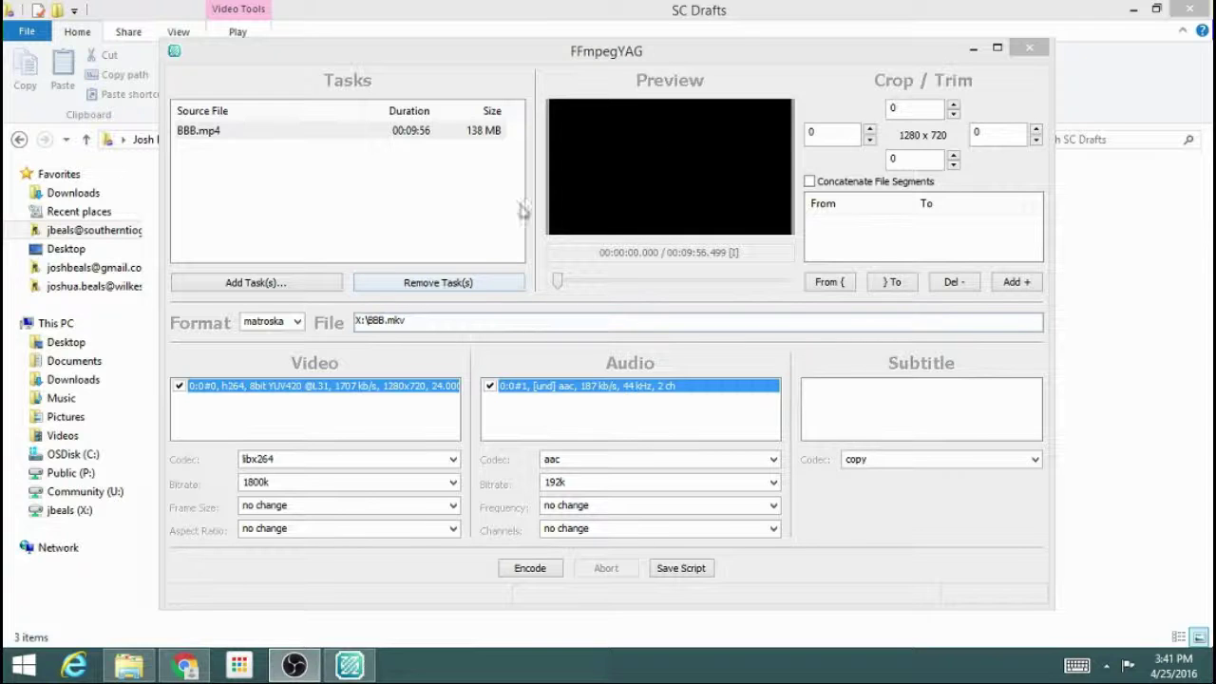
# Switch the output format to mp4 and rename the output file to X:\BBB2.mp4.
pyautogui.click(297, 322)
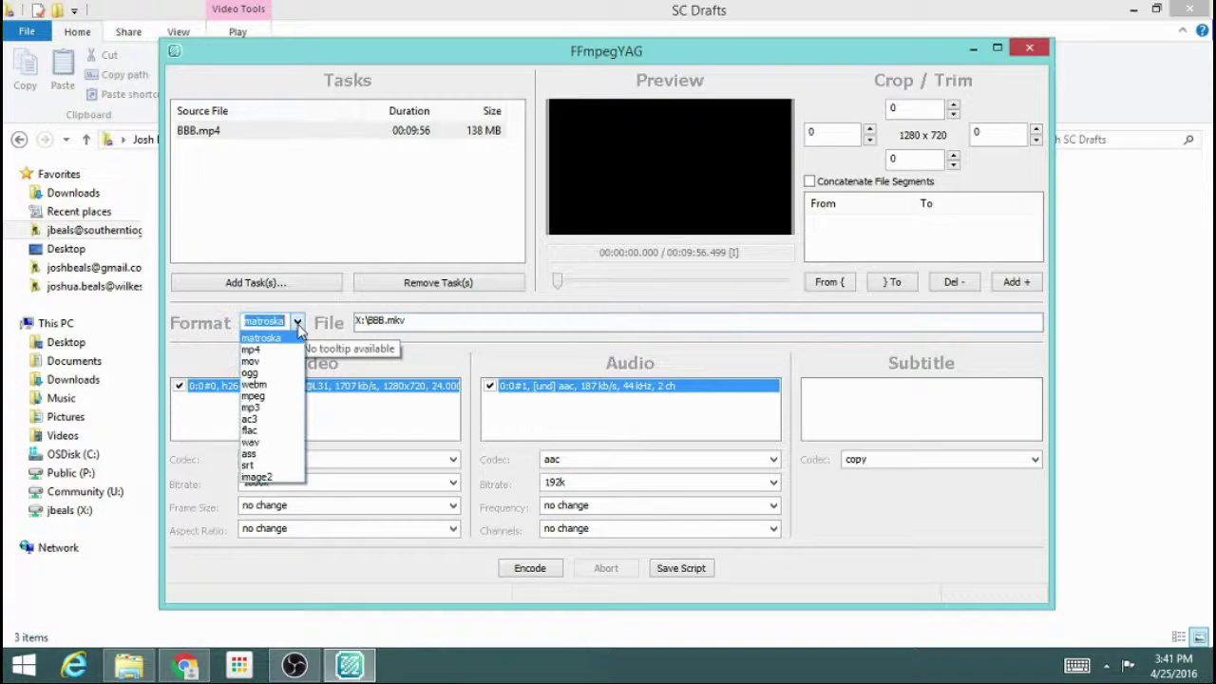
pyautogui.click(251, 350)
pyautogui.click(385, 320)
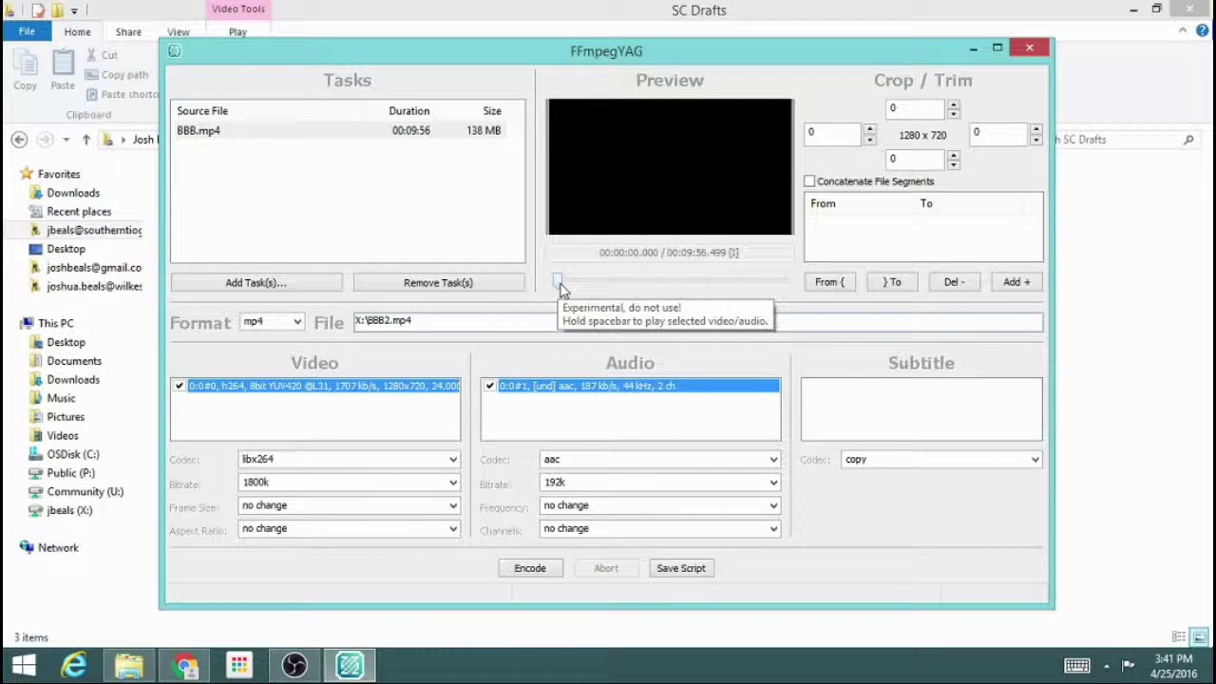
# Add a trim segment starting at 00:02:37.958 of BBB.mp4.
pyautogui.moveTo(563, 289); pyautogui.dragTo(619, 290)
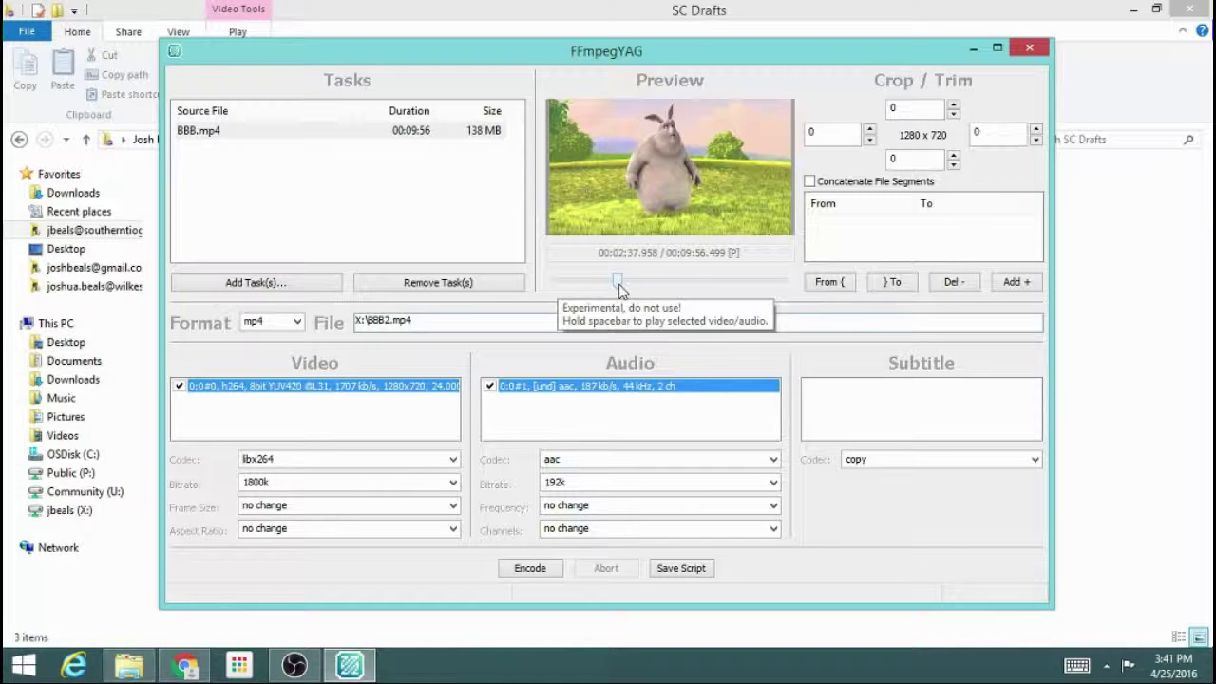
pyautogui.click(832, 288)
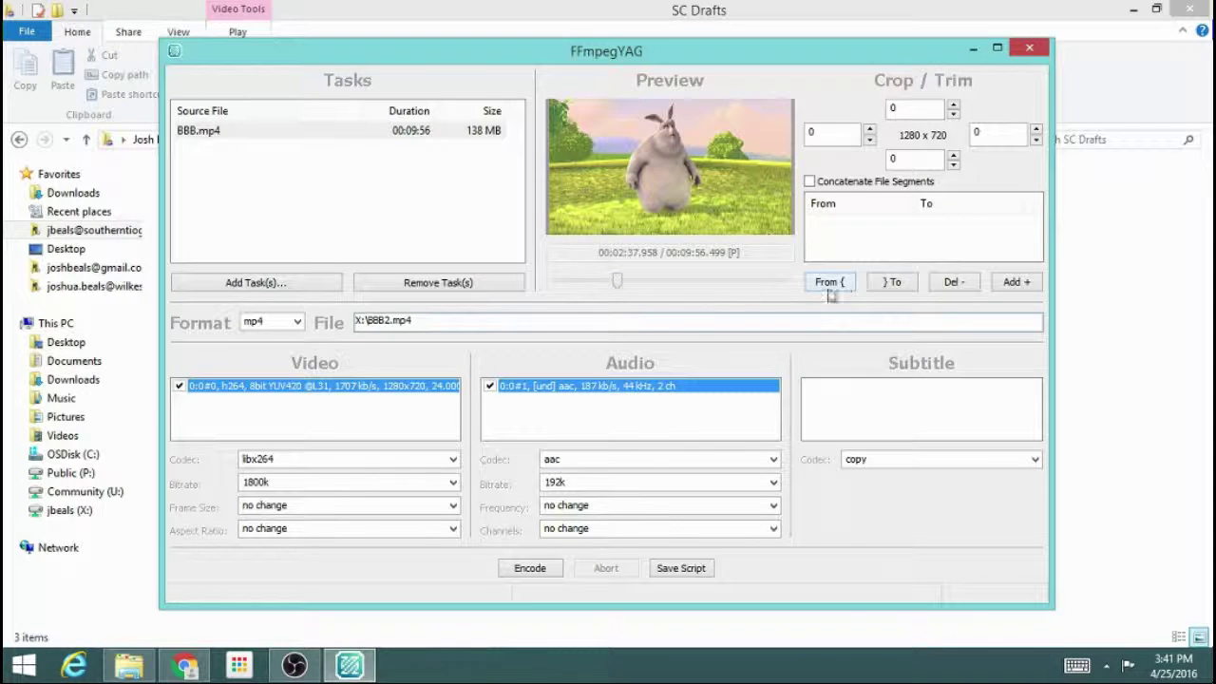
pyautogui.click(1016, 282)
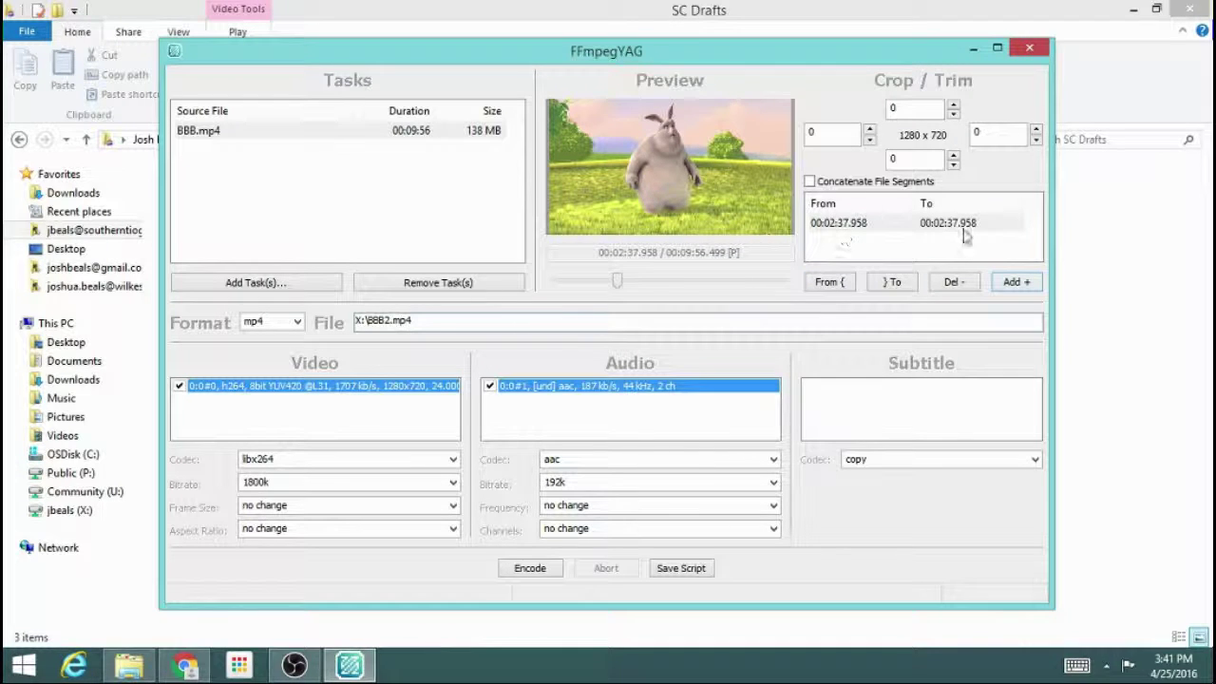
pyautogui.moveTo(837, 236)
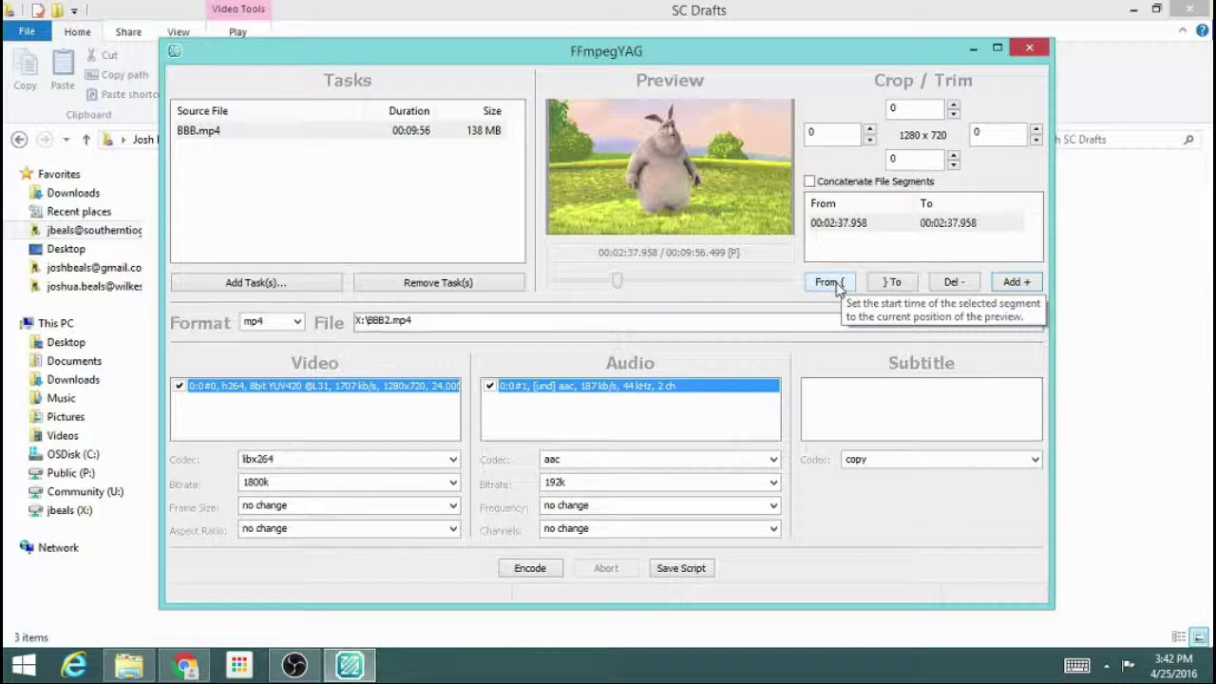
pyautogui.click(836, 285)
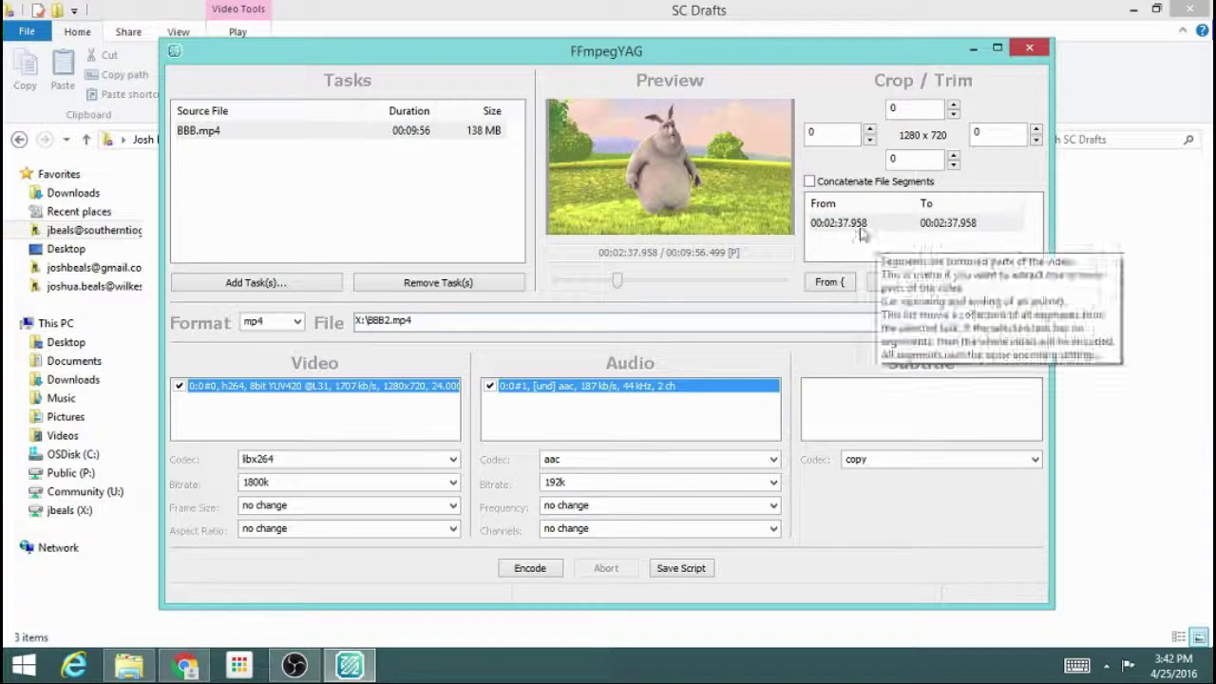
# Set the segment's end point to 00:02:42.666.
pyautogui.moveTo(617, 282); pyautogui.dragTo(632, 287)
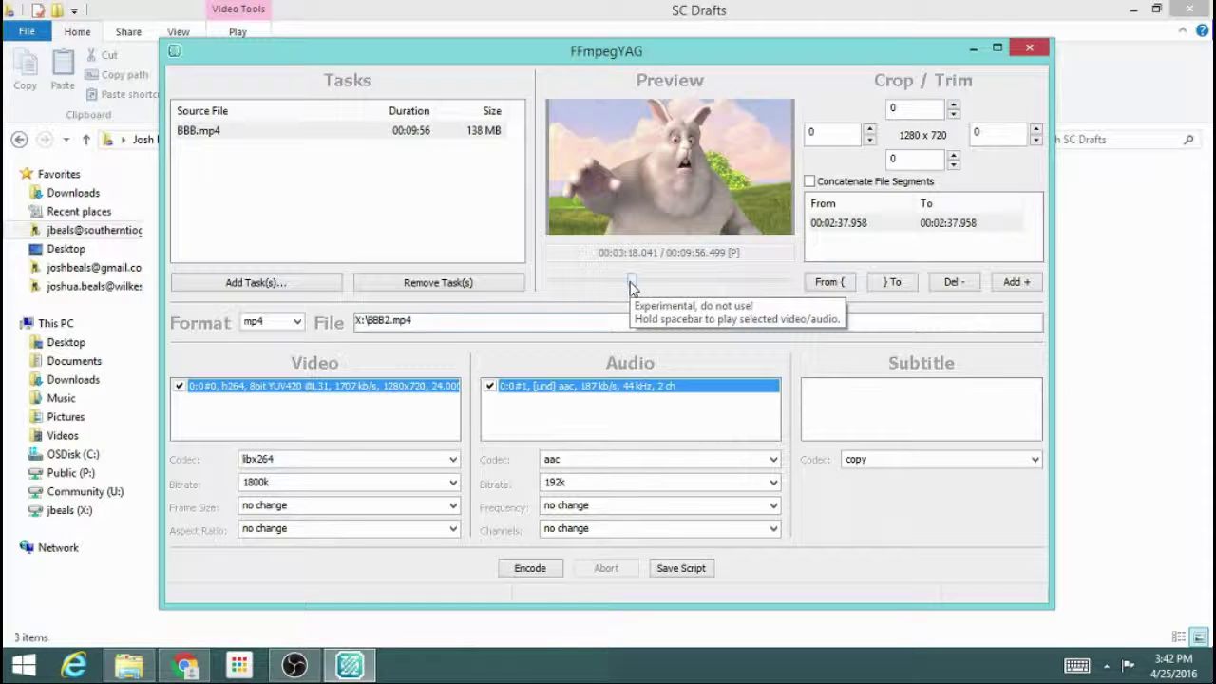
pyautogui.click(892, 282)
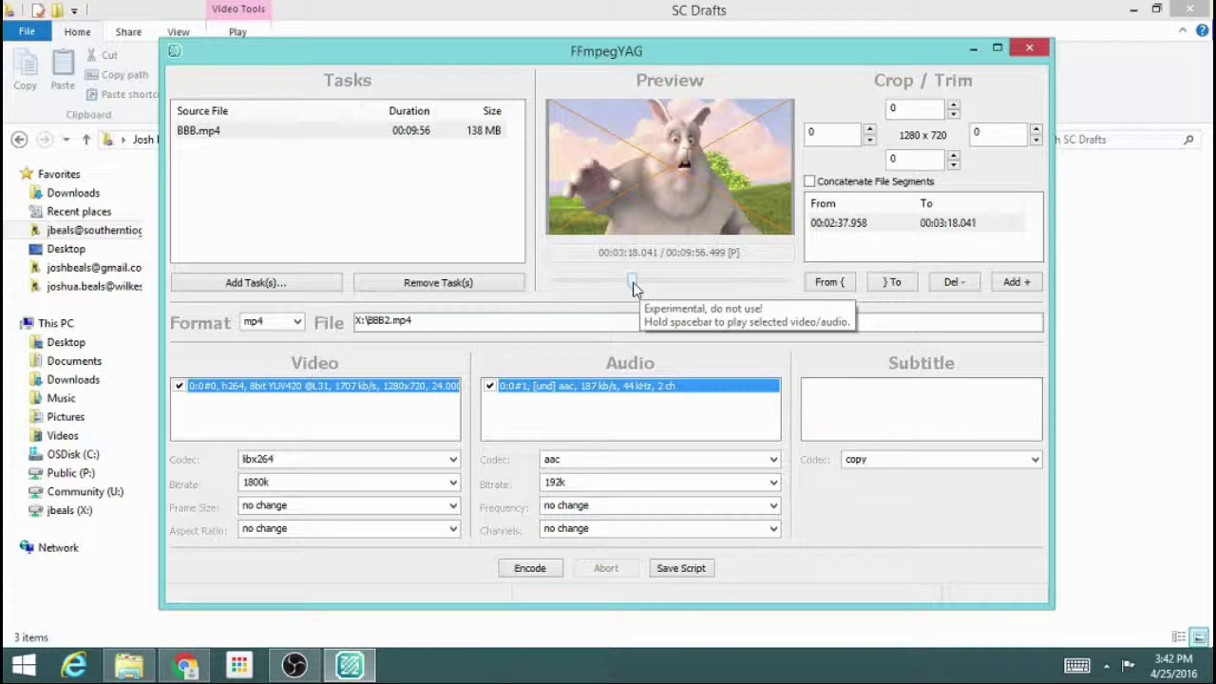
pyautogui.moveTo(634, 288); pyautogui.dragTo(627, 282)
pyautogui.click(892, 282)
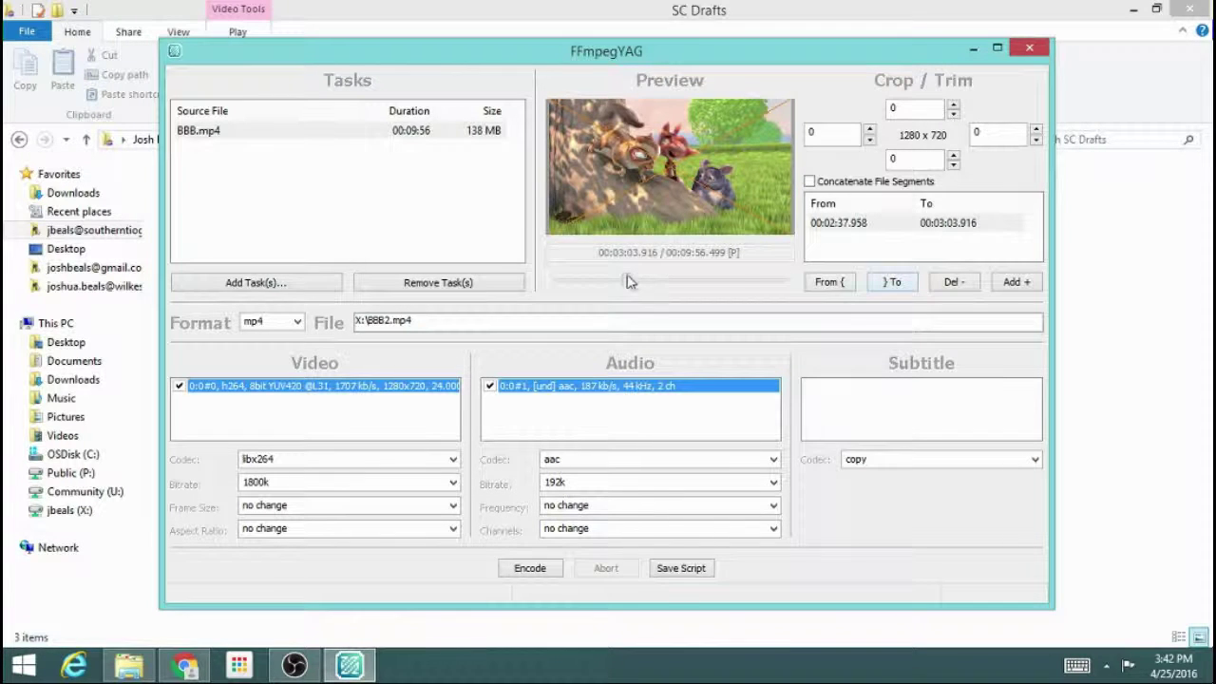
pyautogui.moveTo(627, 288); pyautogui.dragTo(617, 287)
pyautogui.click(896, 283)
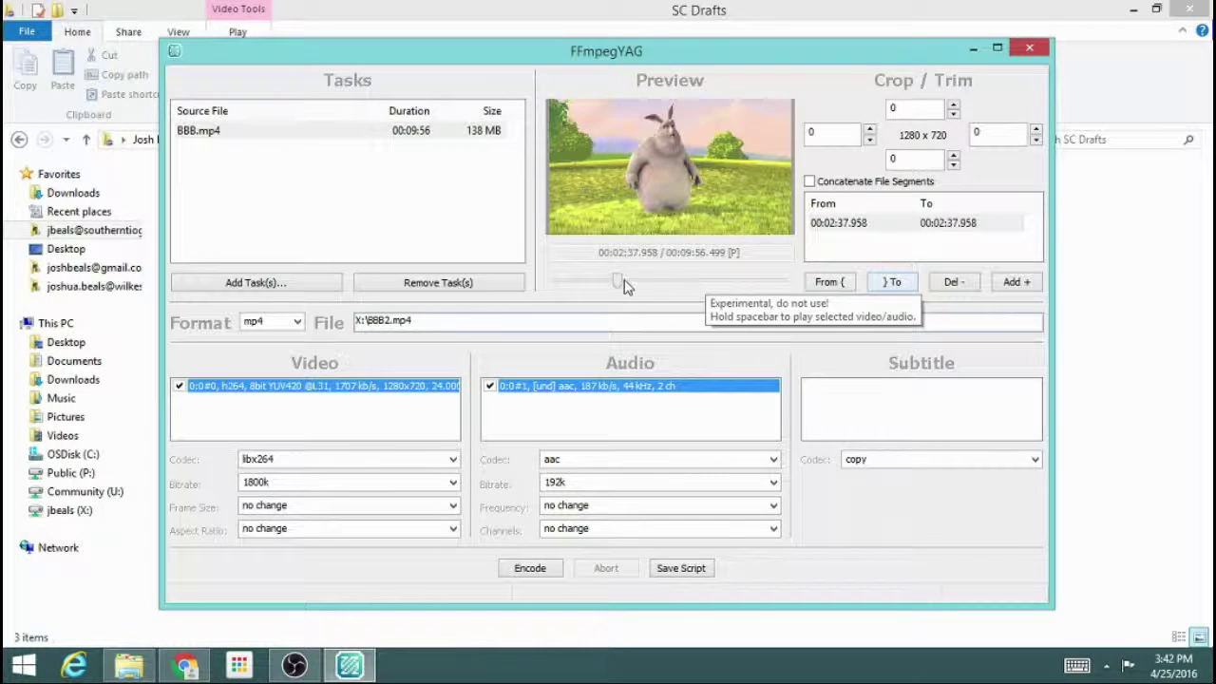
pyautogui.moveTo(619, 288); pyautogui.dragTo(621, 287)
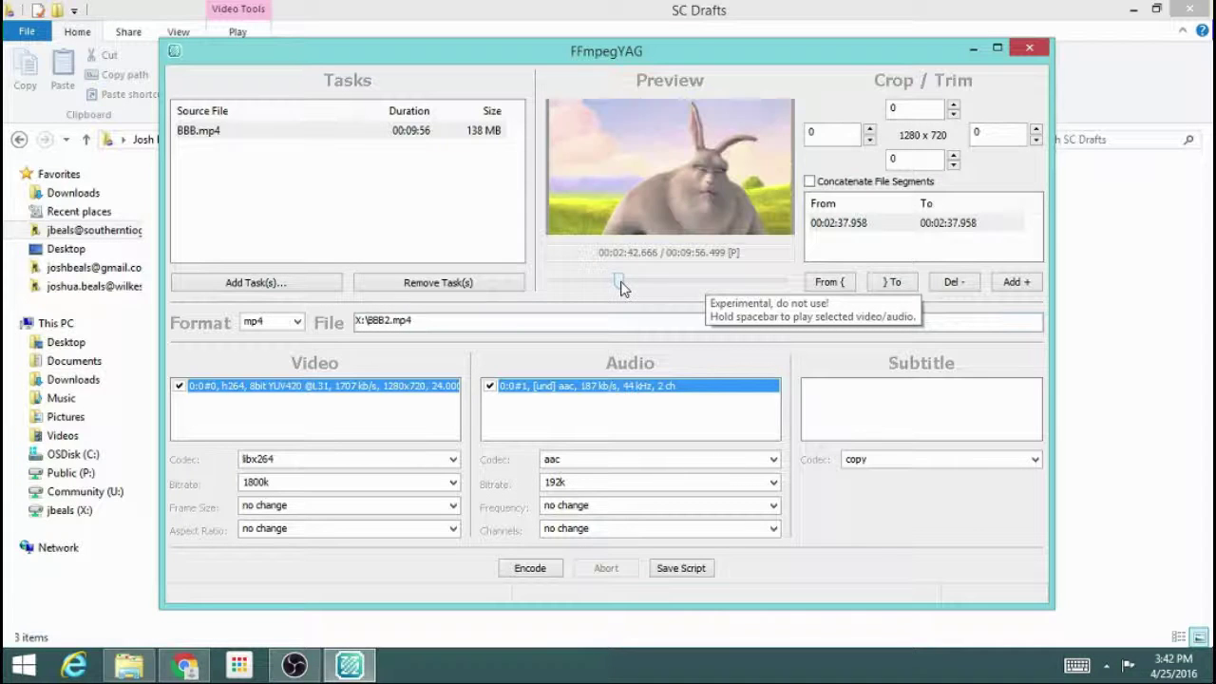
pyautogui.click(887, 284)
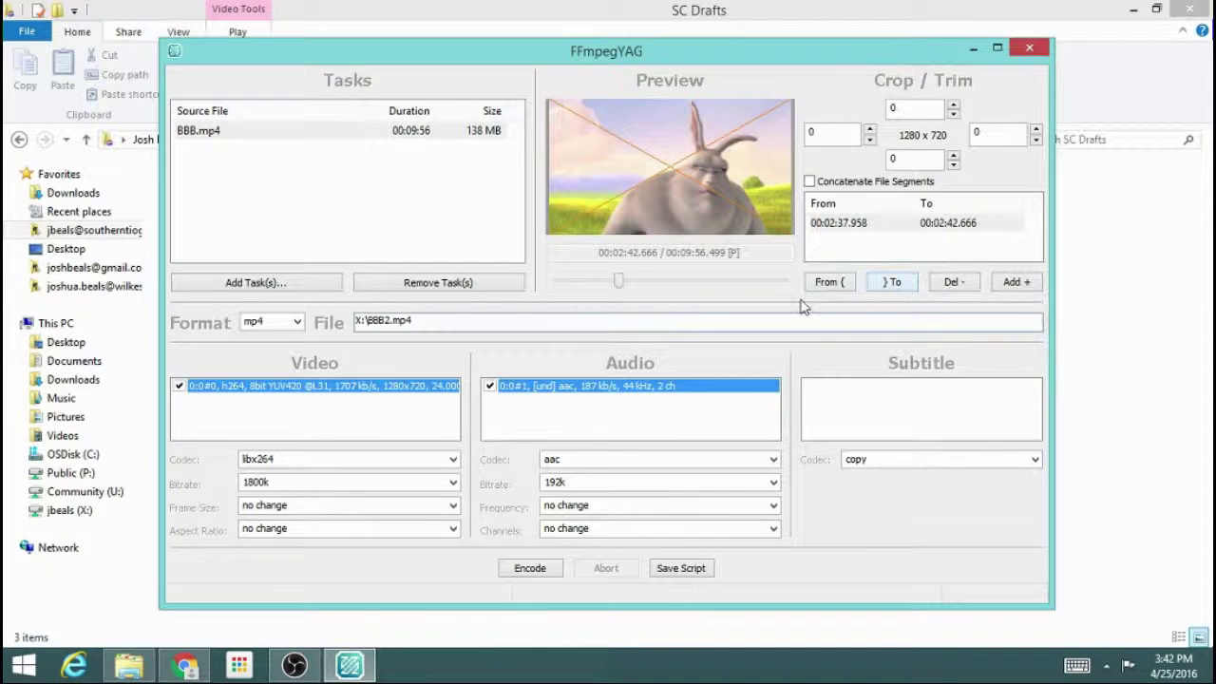
# Encode the 4.7-second trimmed segment into BBB2.mp4 and wait for it to finish.
pyautogui.click(529, 569)
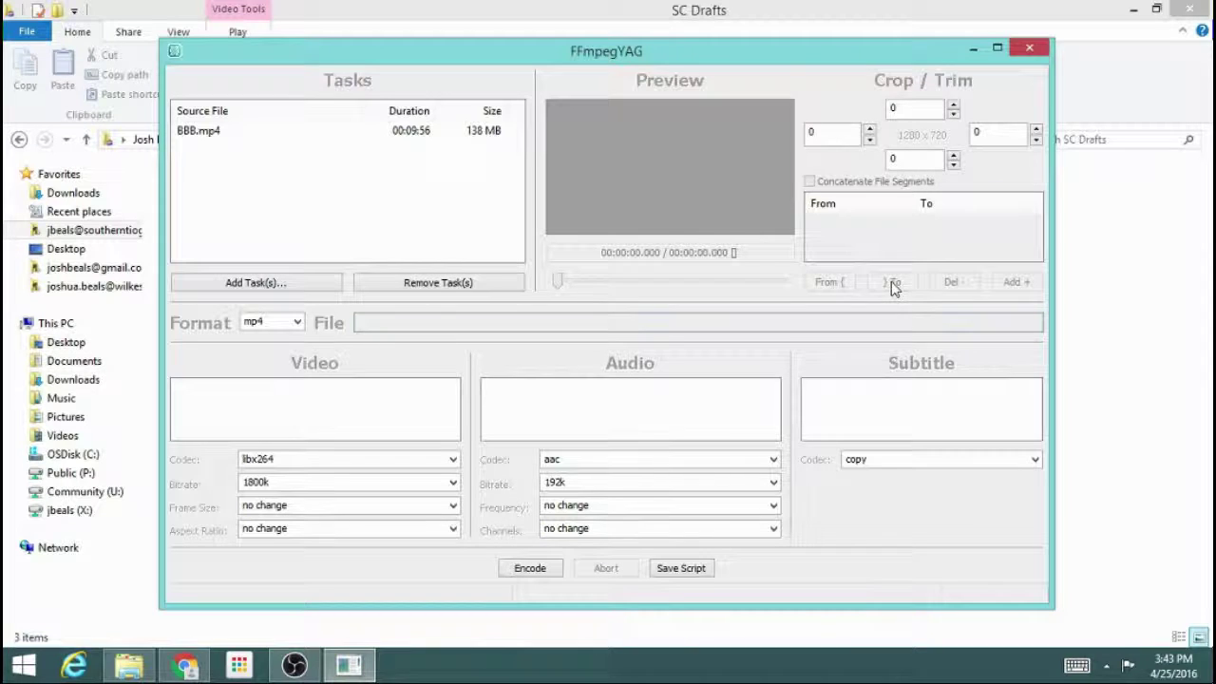
# Minimize FFmpegYAG and play BBB2 from the X: drive in Media Player.
pyautogui.click(972, 48)
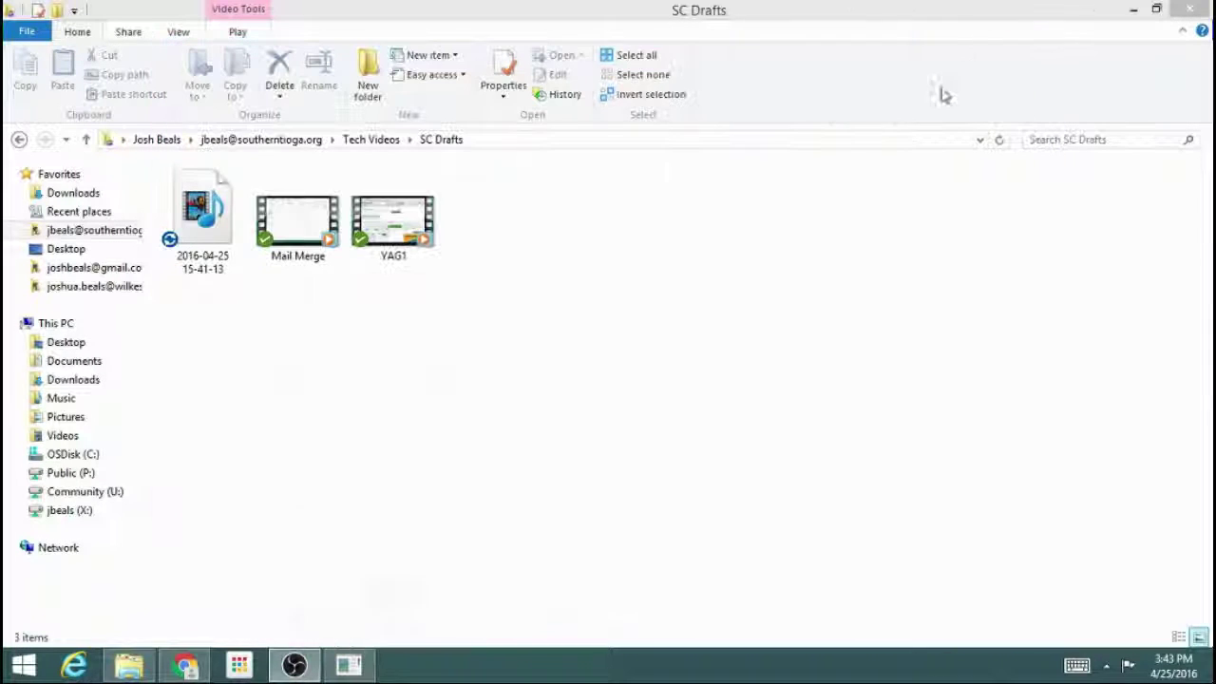
pyautogui.click(61, 513)
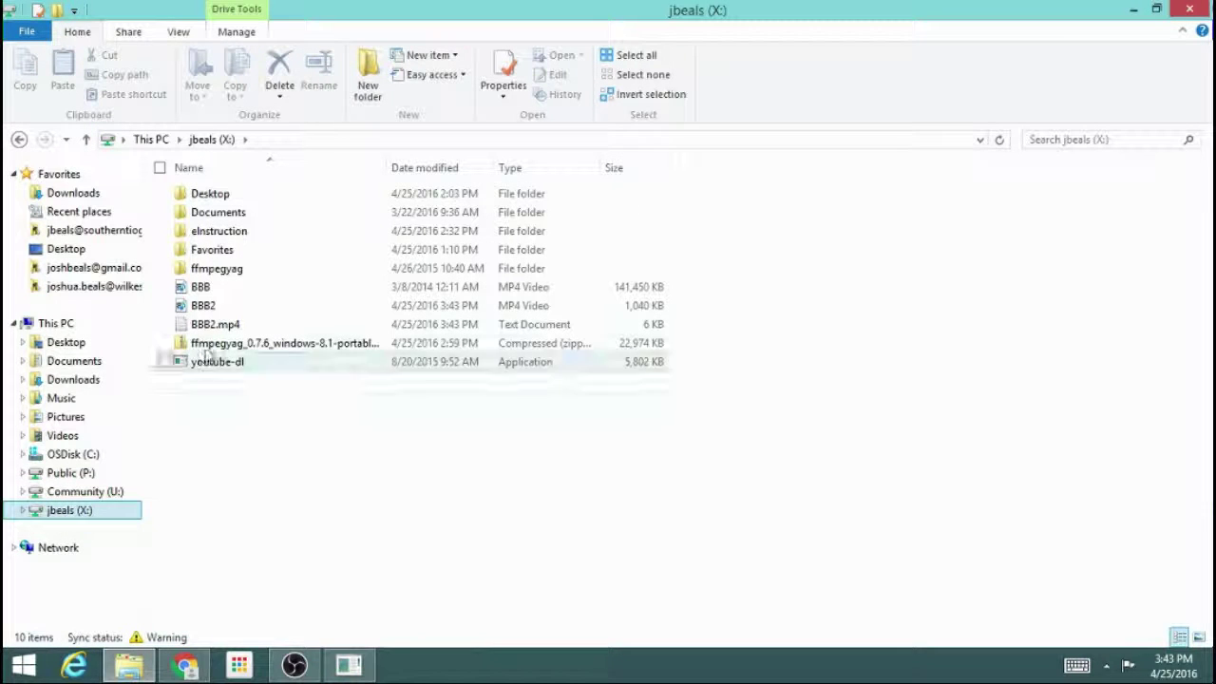
pyautogui.click(207, 309)
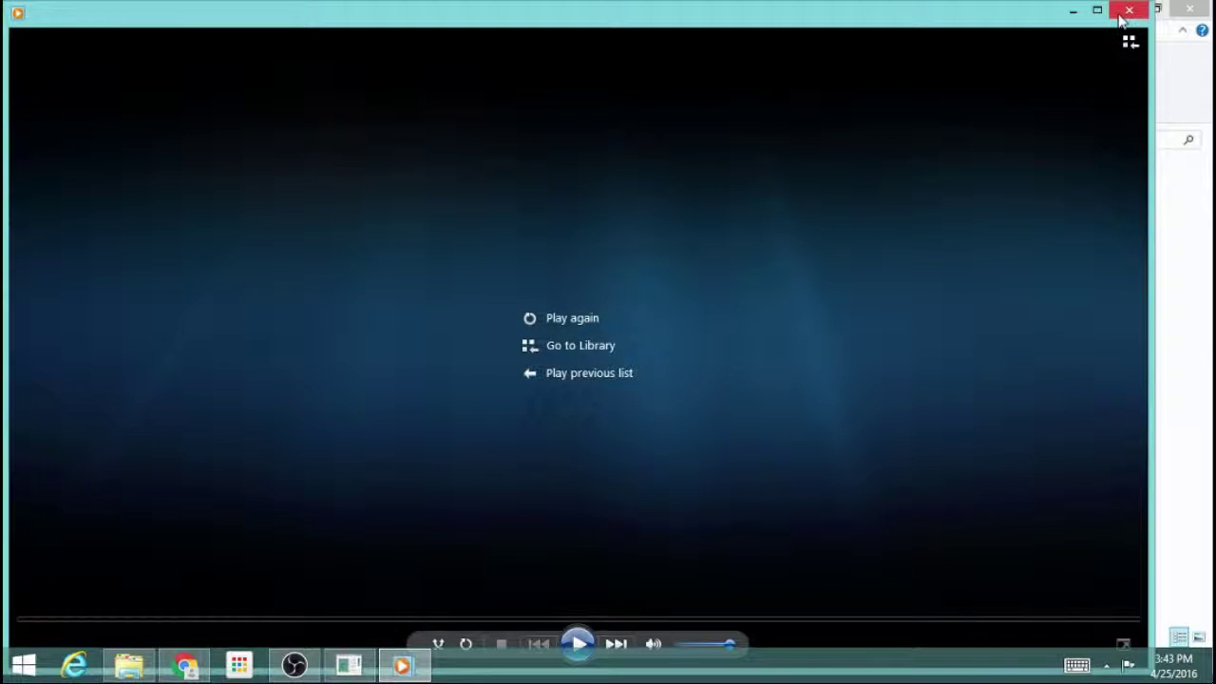
# Close Media Player and restore FFmpegYAG from the taskbar.
pyautogui.click(1128, 10)
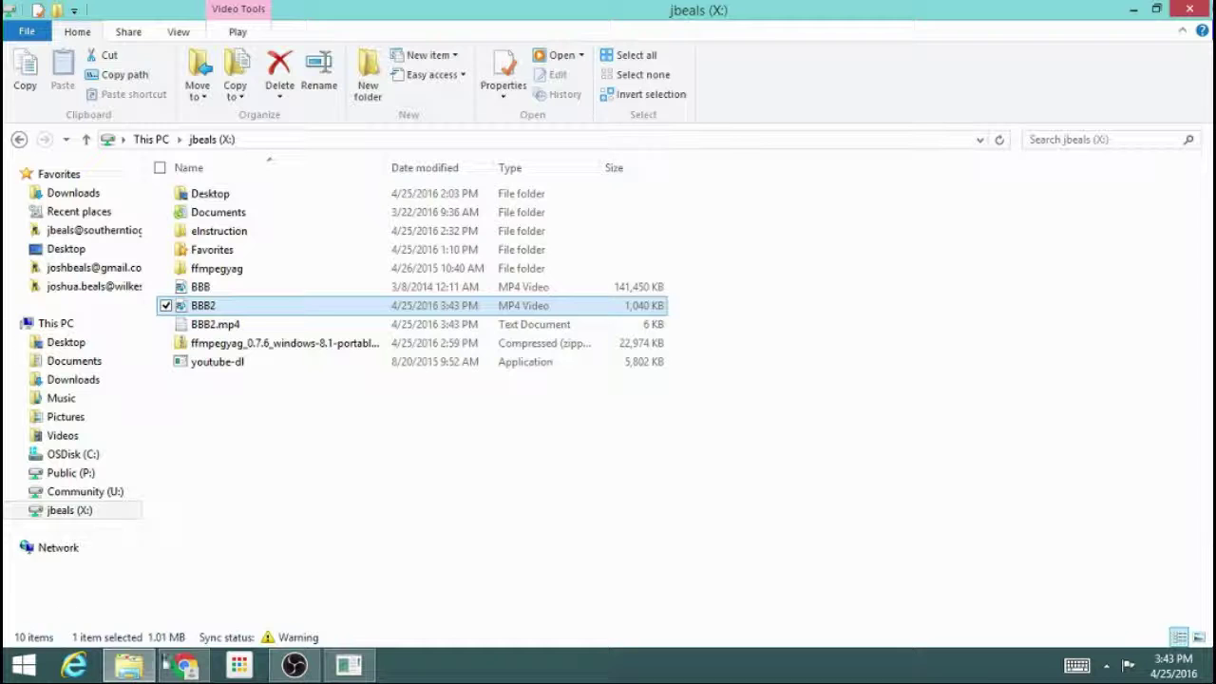
pyautogui.moveTo(342, 663)
pyautogui.moveTo(294, 499)
pyautogui.click(350, 666)
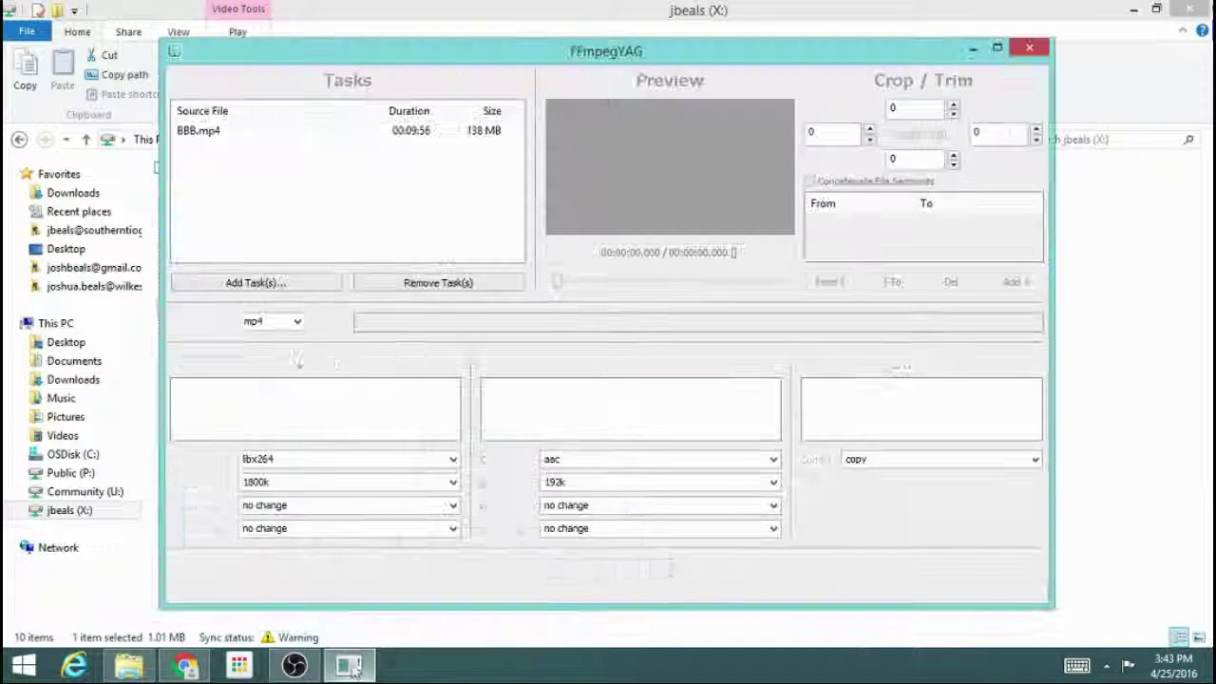